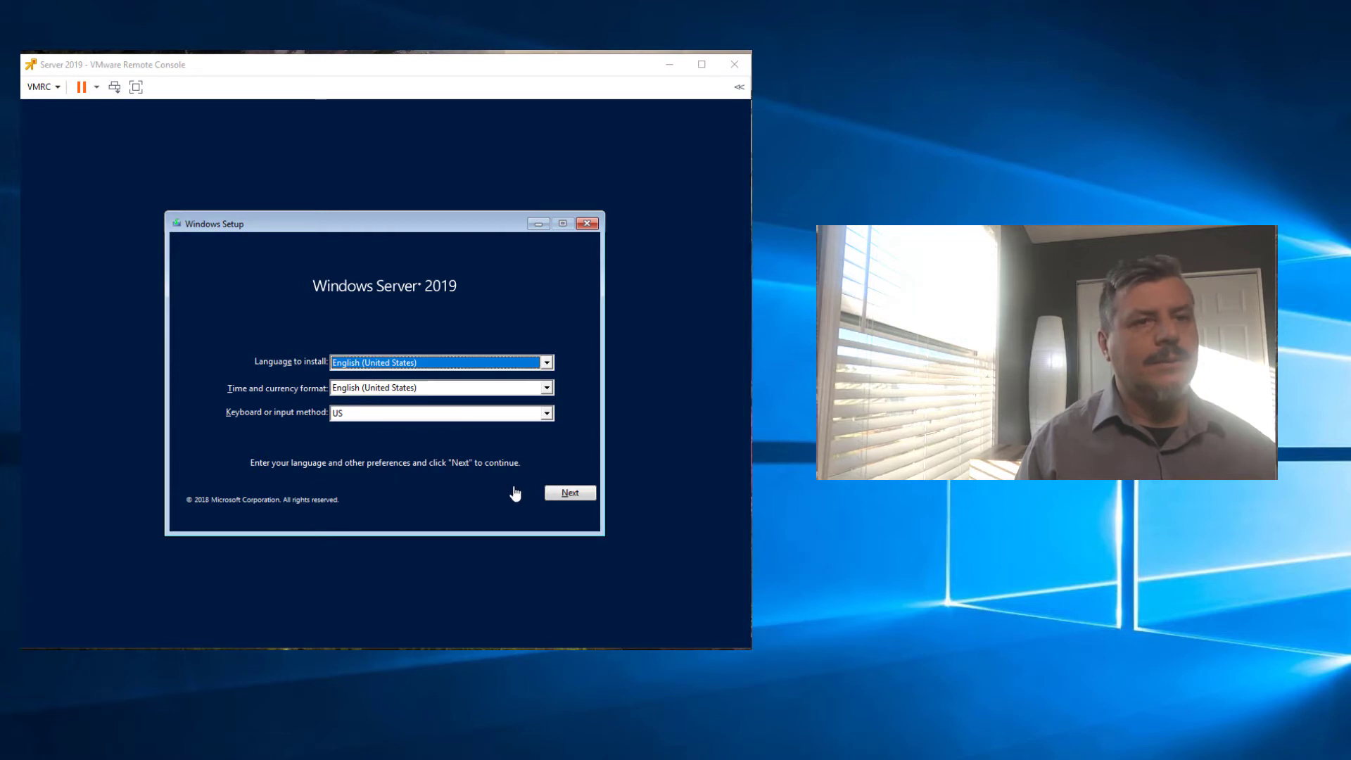
Step: Capture keyboard and mouse input in the VM on the Windows Server 2019 language setup page
click(567, 499)
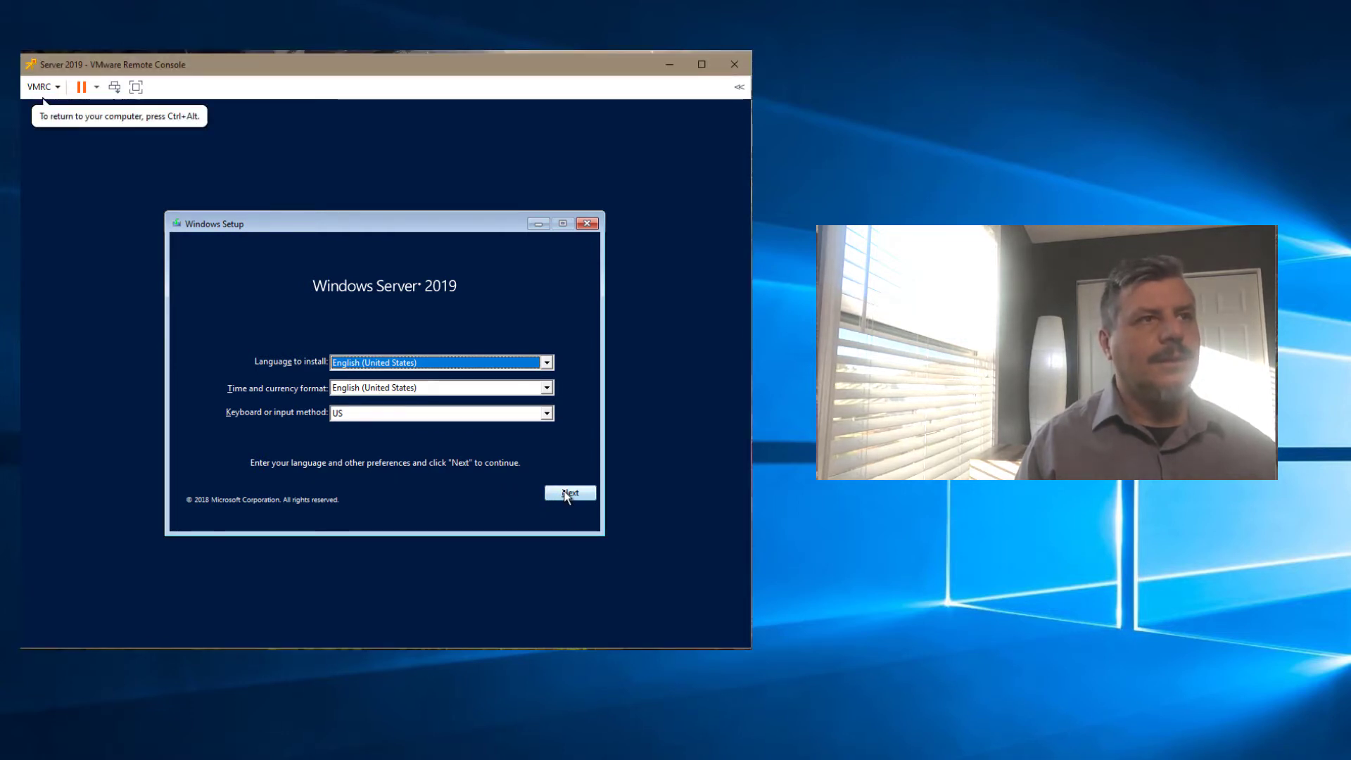
Step: Keep English (United States) settings, begin installation, and skip the product key
click(566, 494)
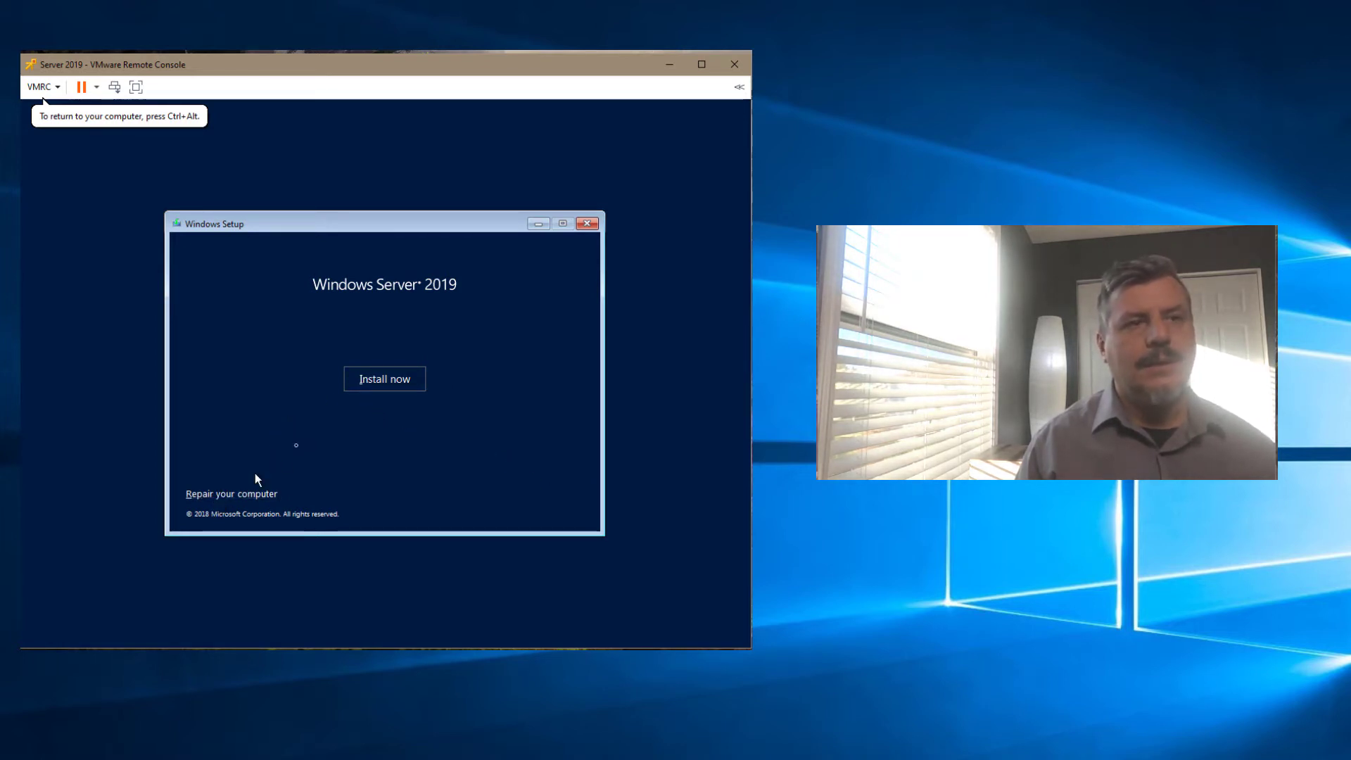
click(392, 379)
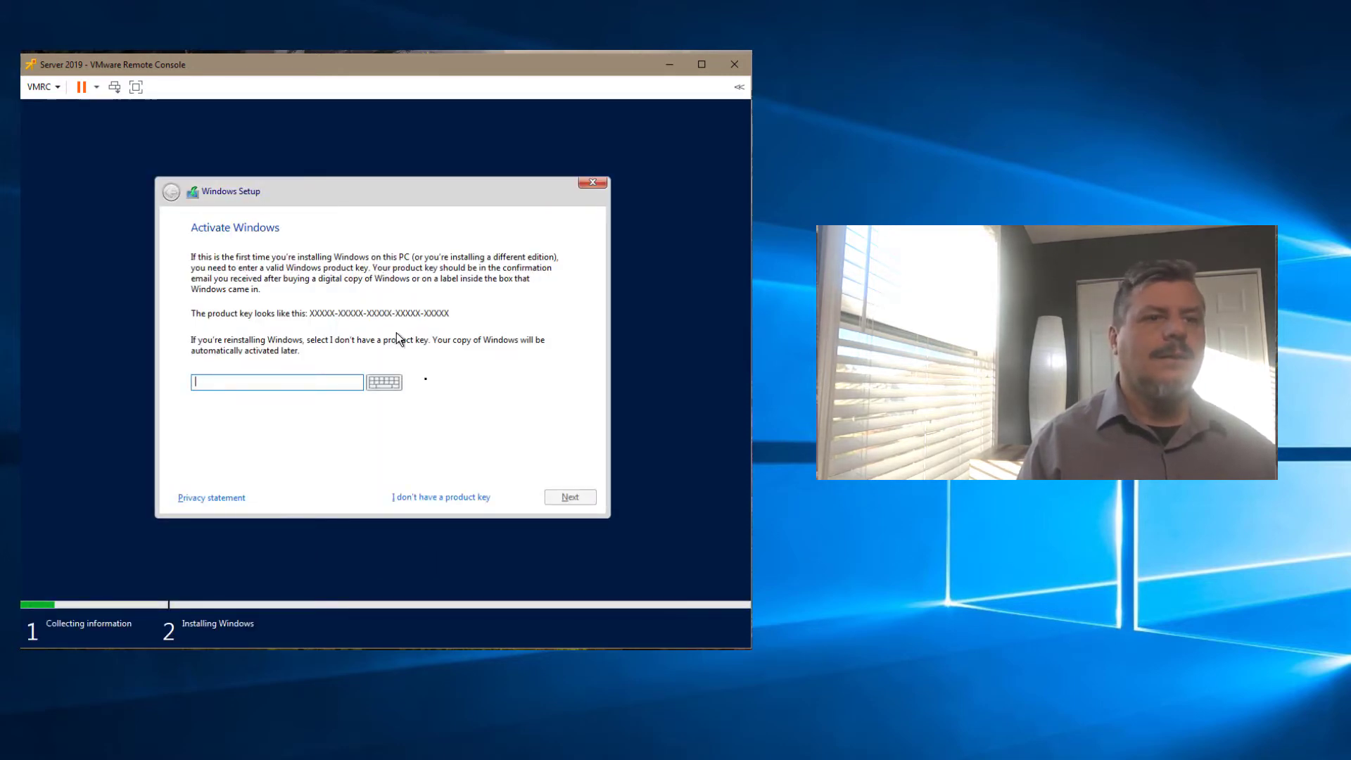
click(455, 497)
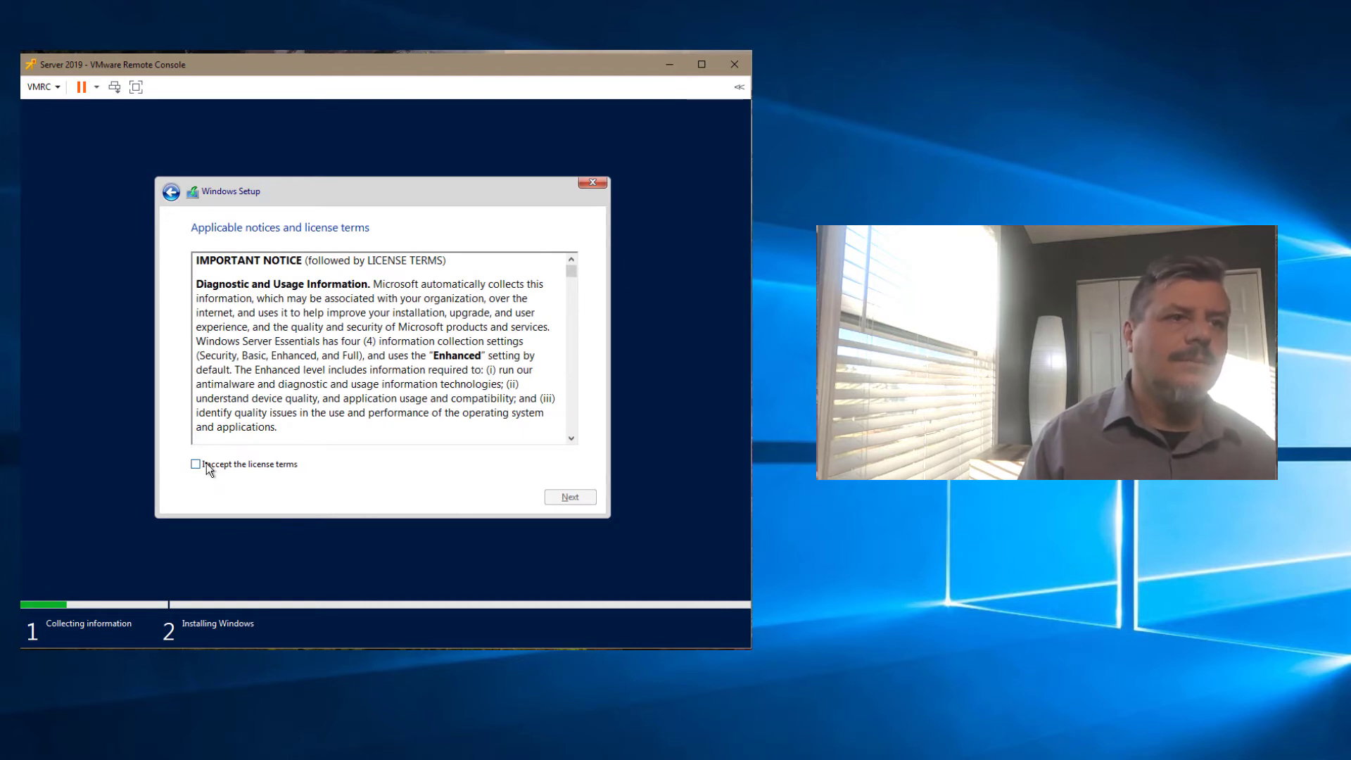
Step: Accept the license, install Windows only (custom) onto Drive 0's unallocated space, then restart
click(209, 469)
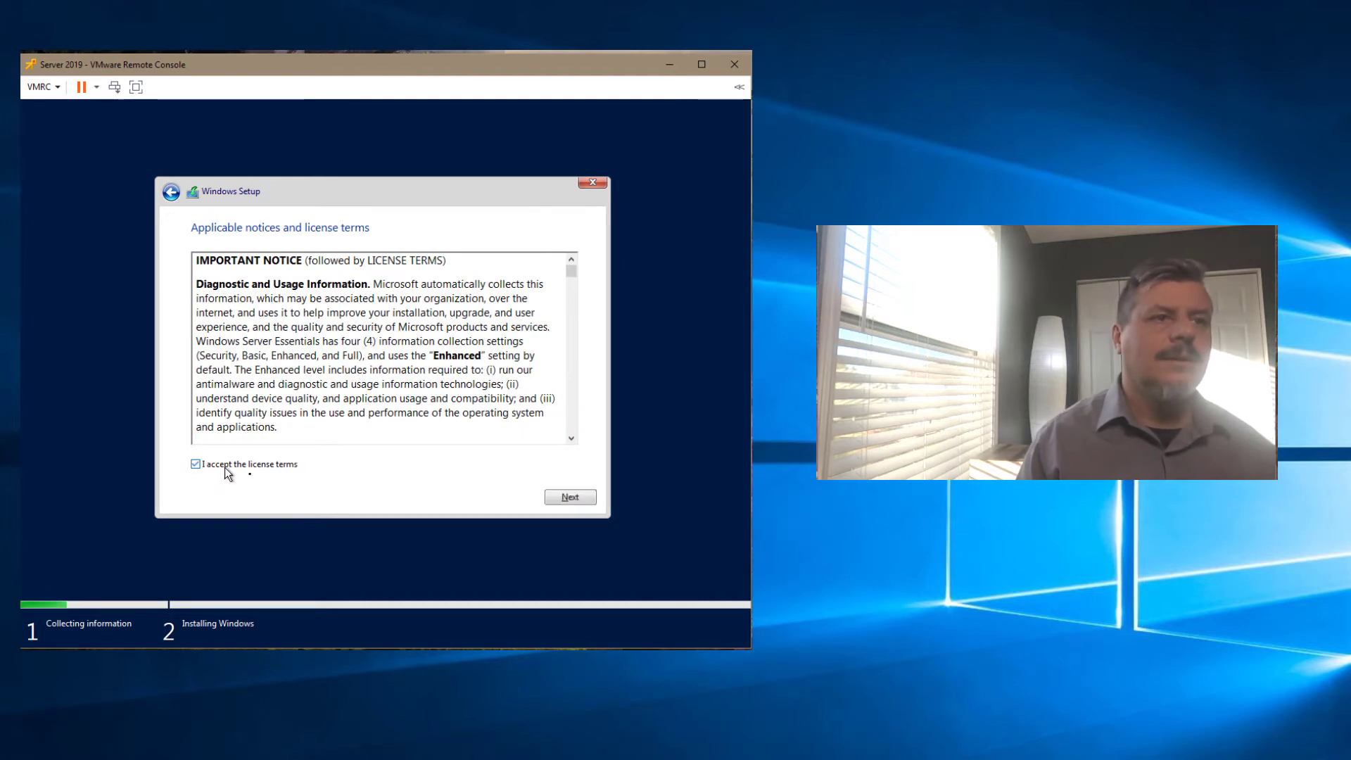
click(570, 497)
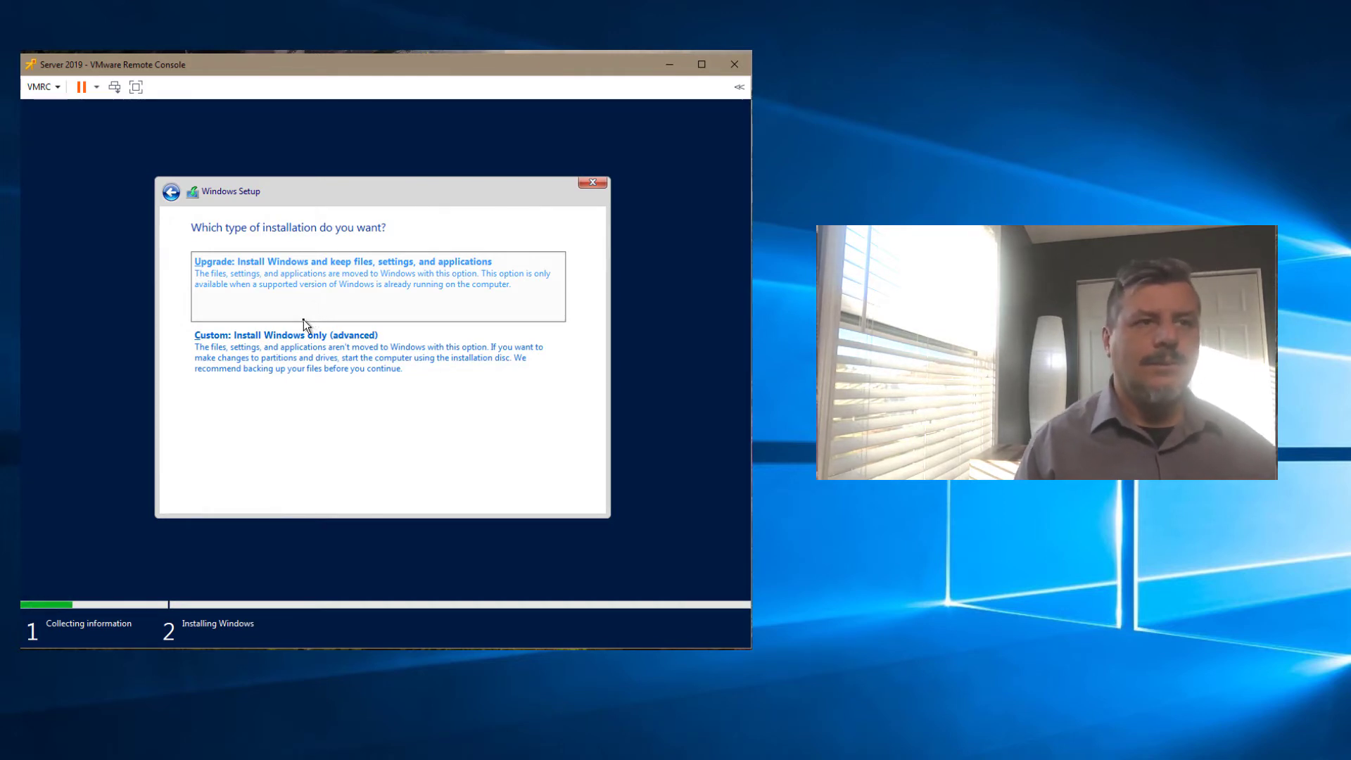
click(296, 361)
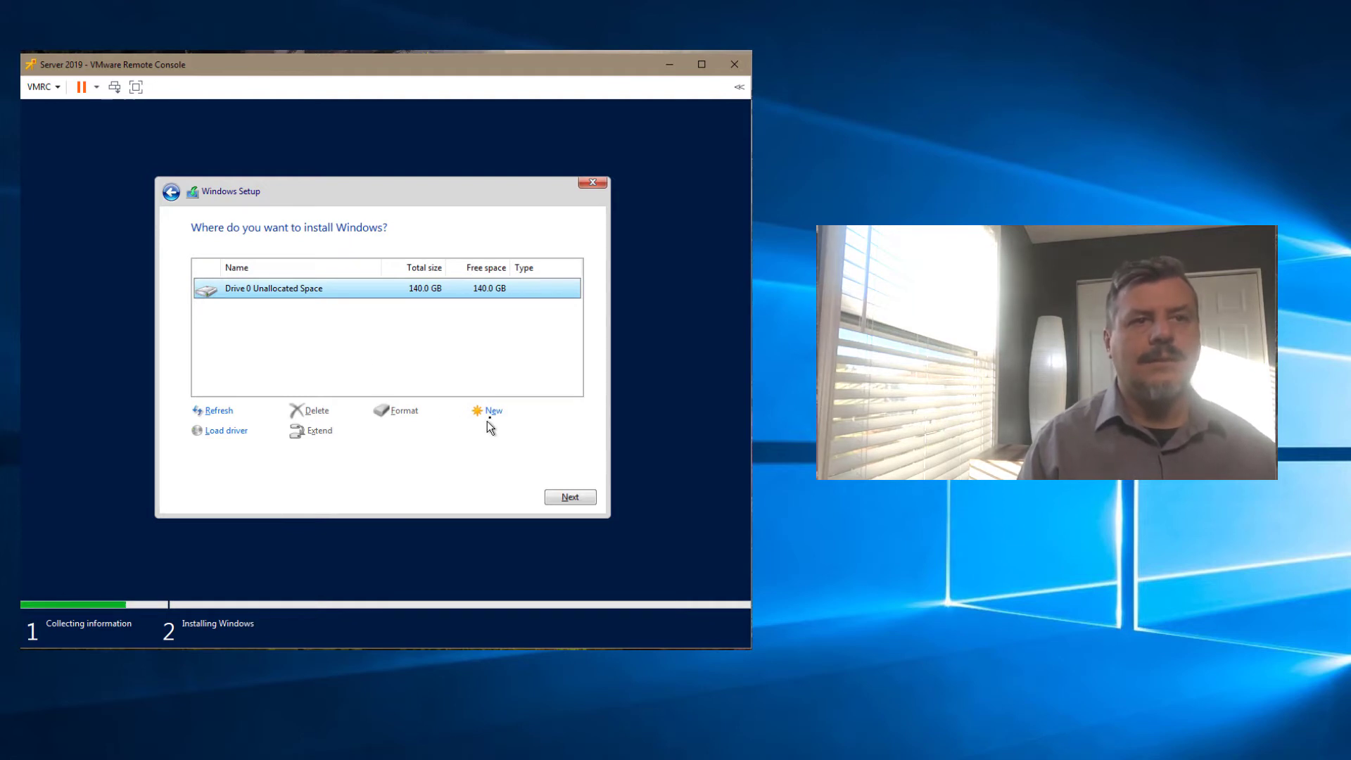
click(575, 500)
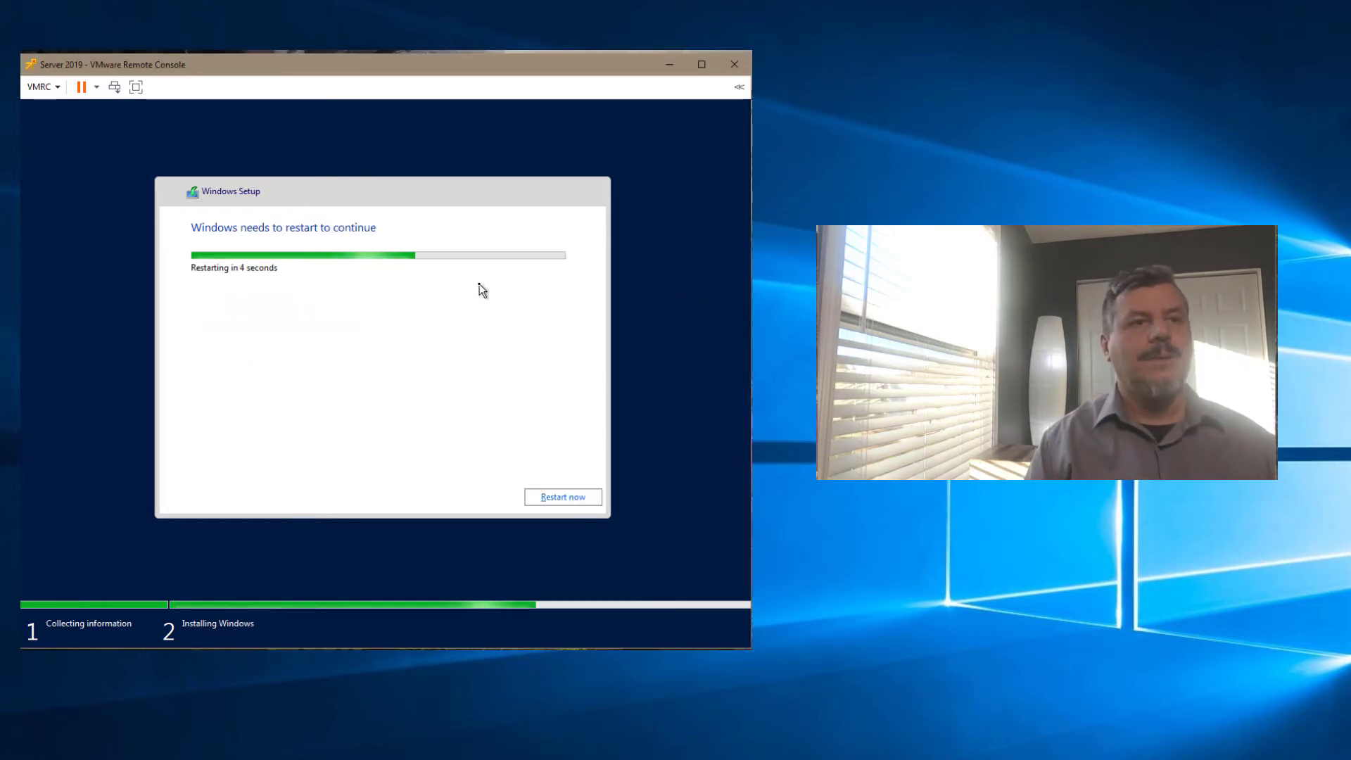
click(557, 496)
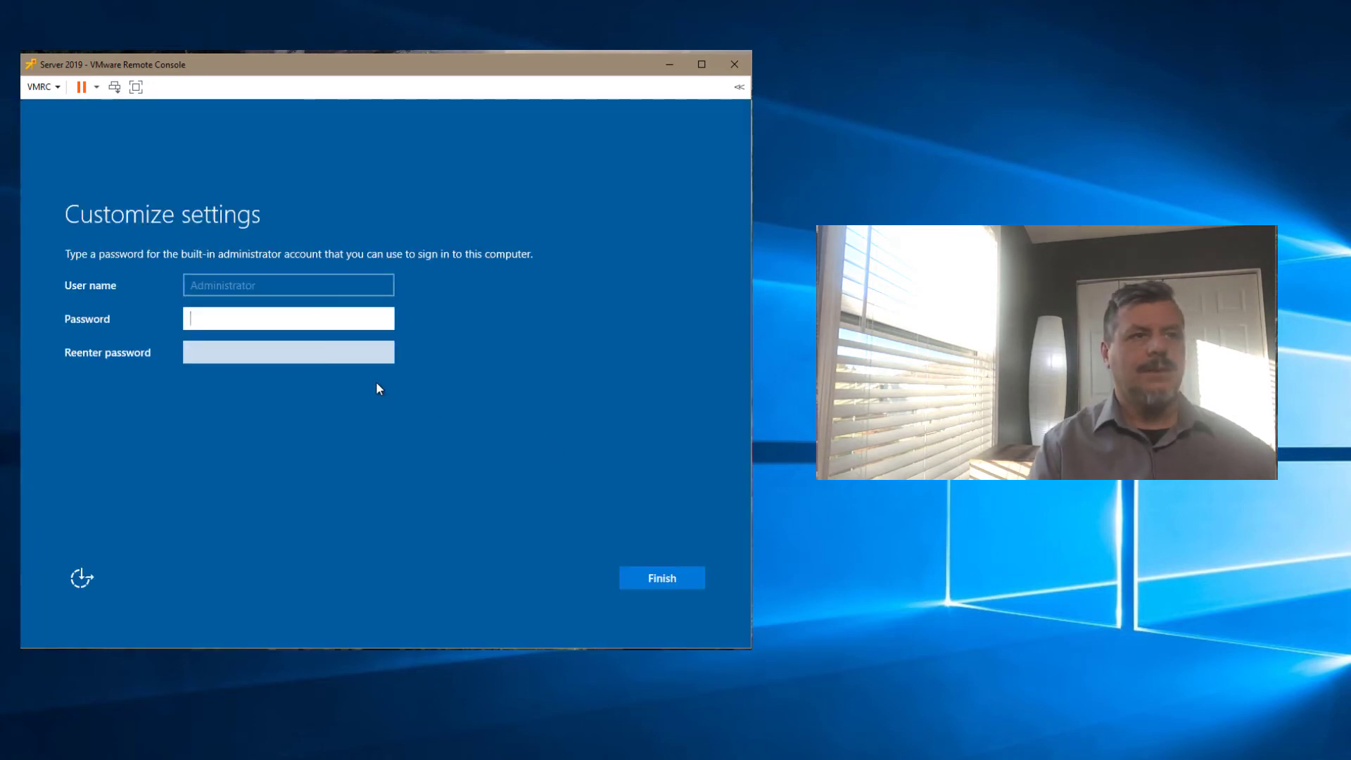
Step: Enter and confirm an Administrator password, then submit it
text(P@ssw0rd)
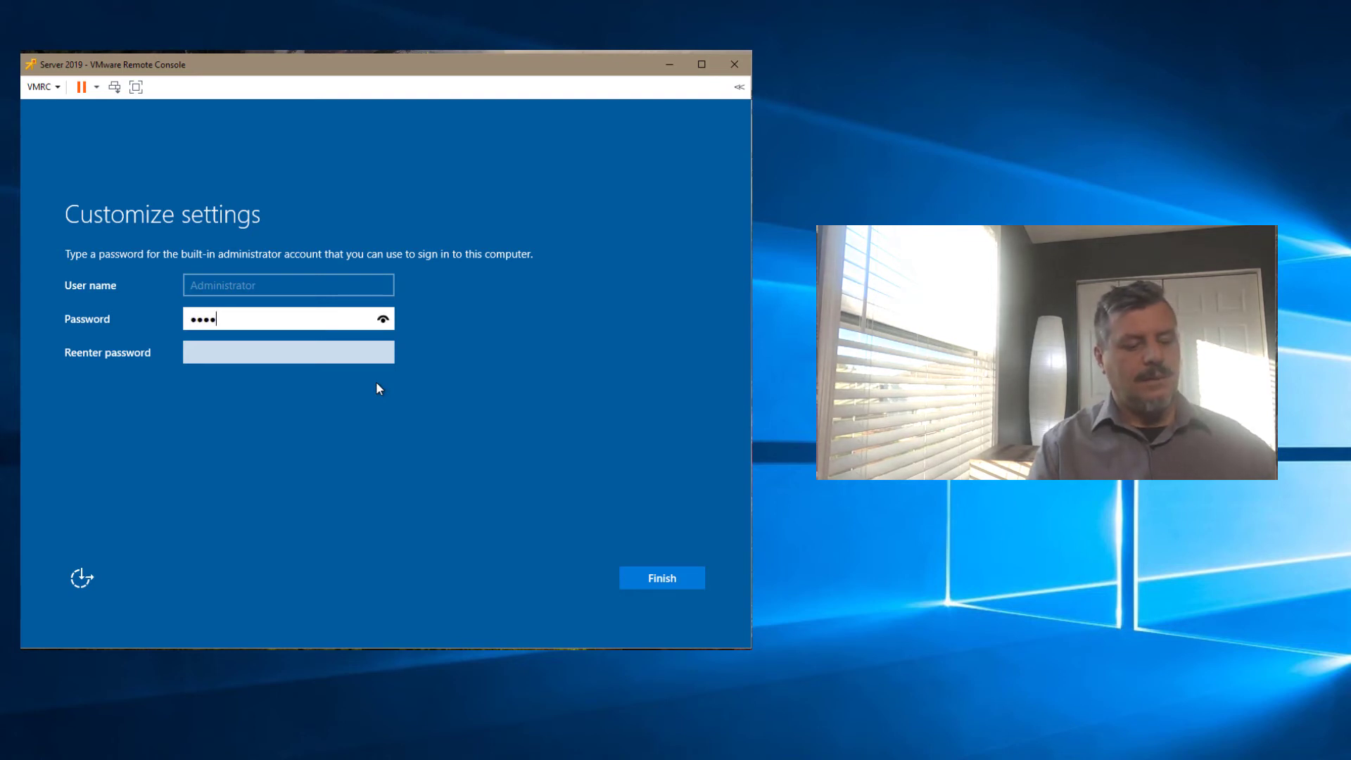
key(Tab)
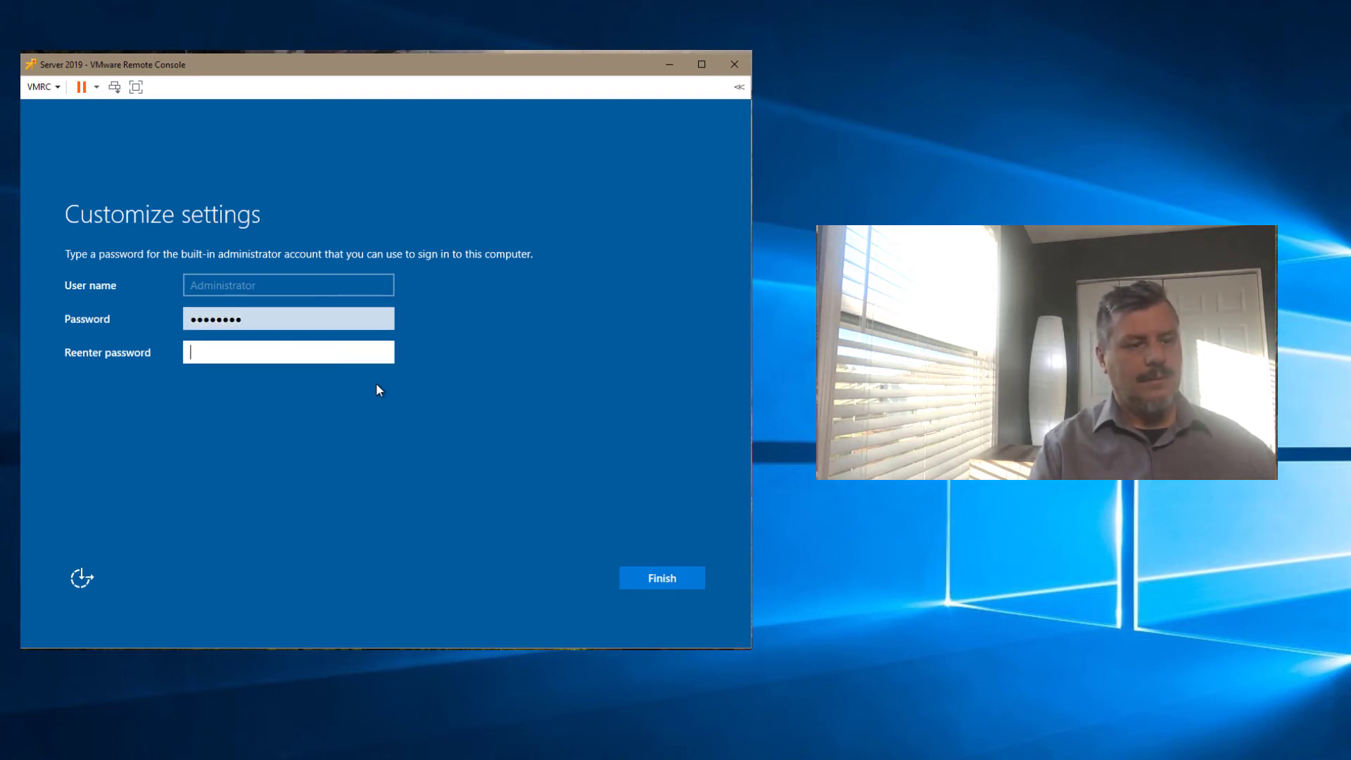
text(P@ssw0rd)
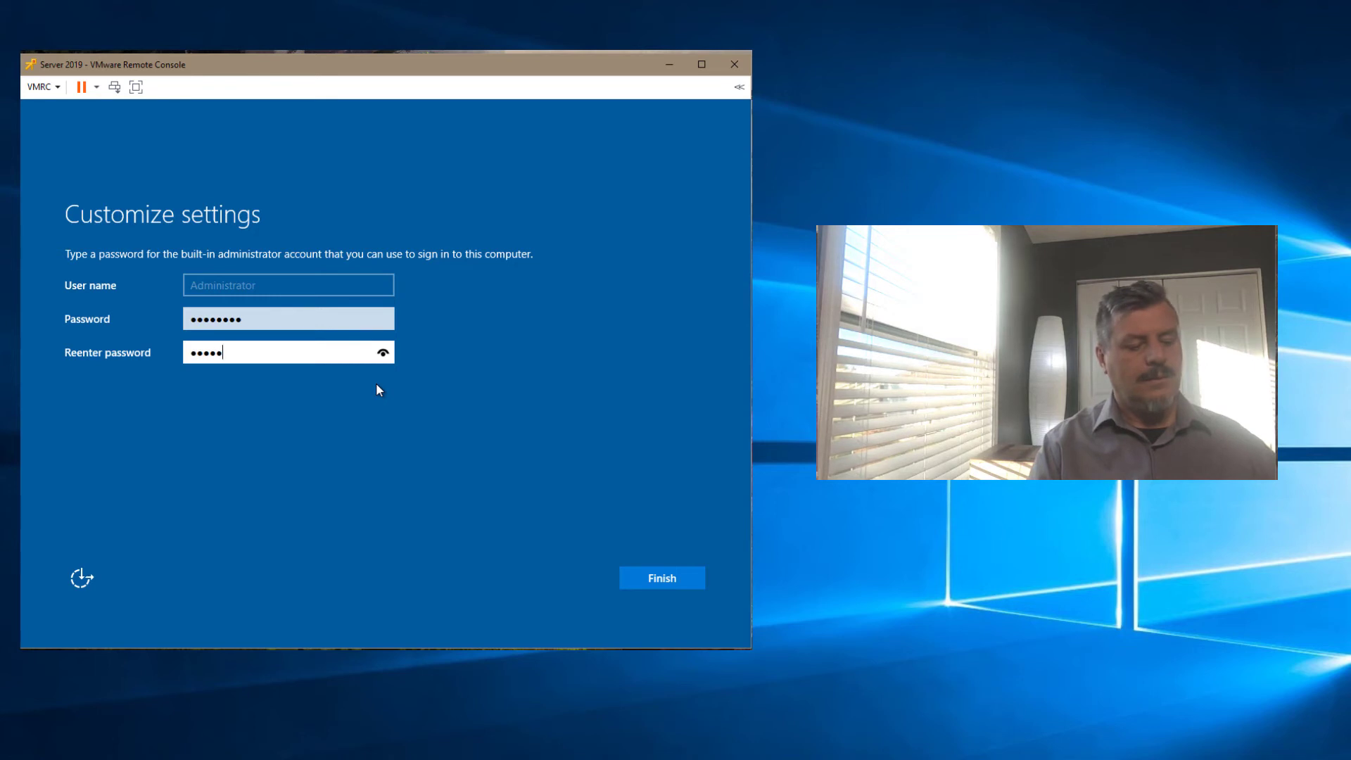
click(661, 576)
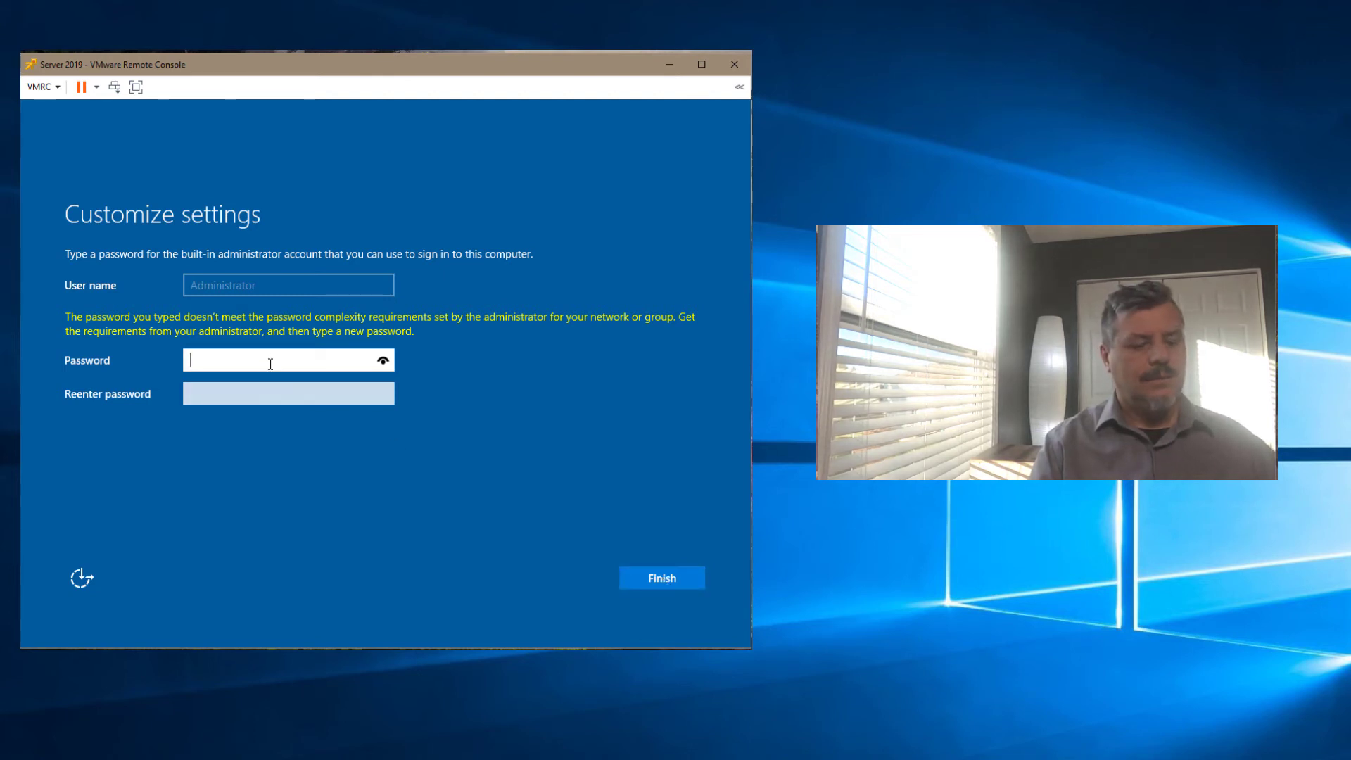
Step: After the complexity error, enter and confirm a stronger 10-character password to finish setup
text(••••)
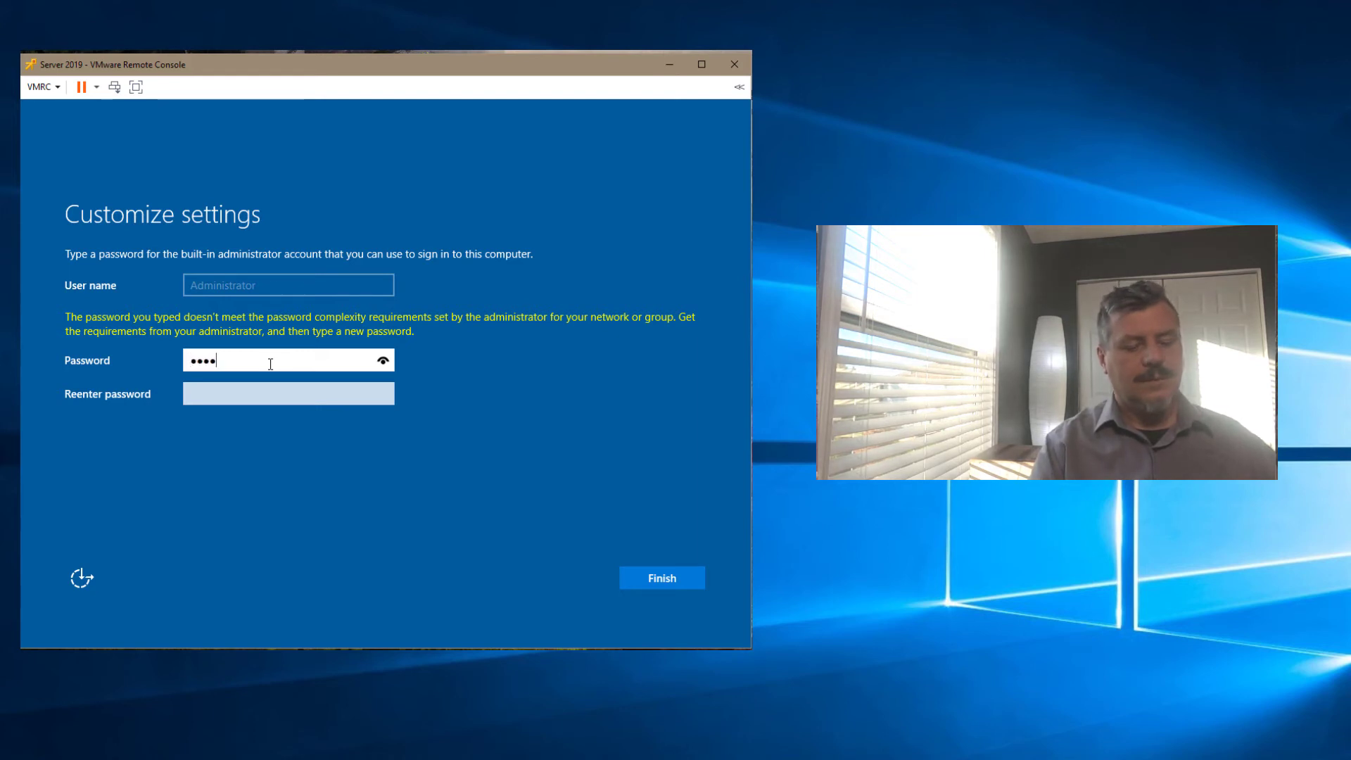
text(••••••)
key(Tab)
text(•••••)
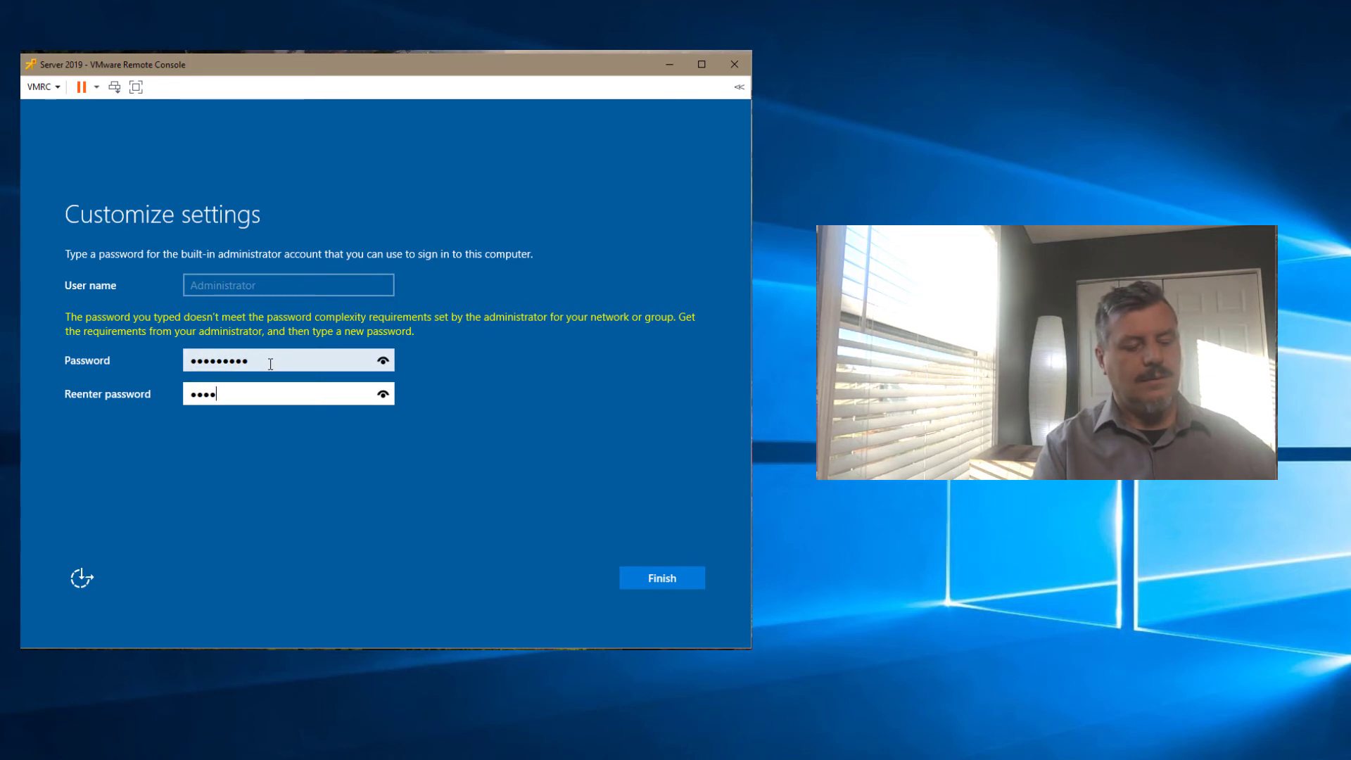
text(•••••)
key(Return)
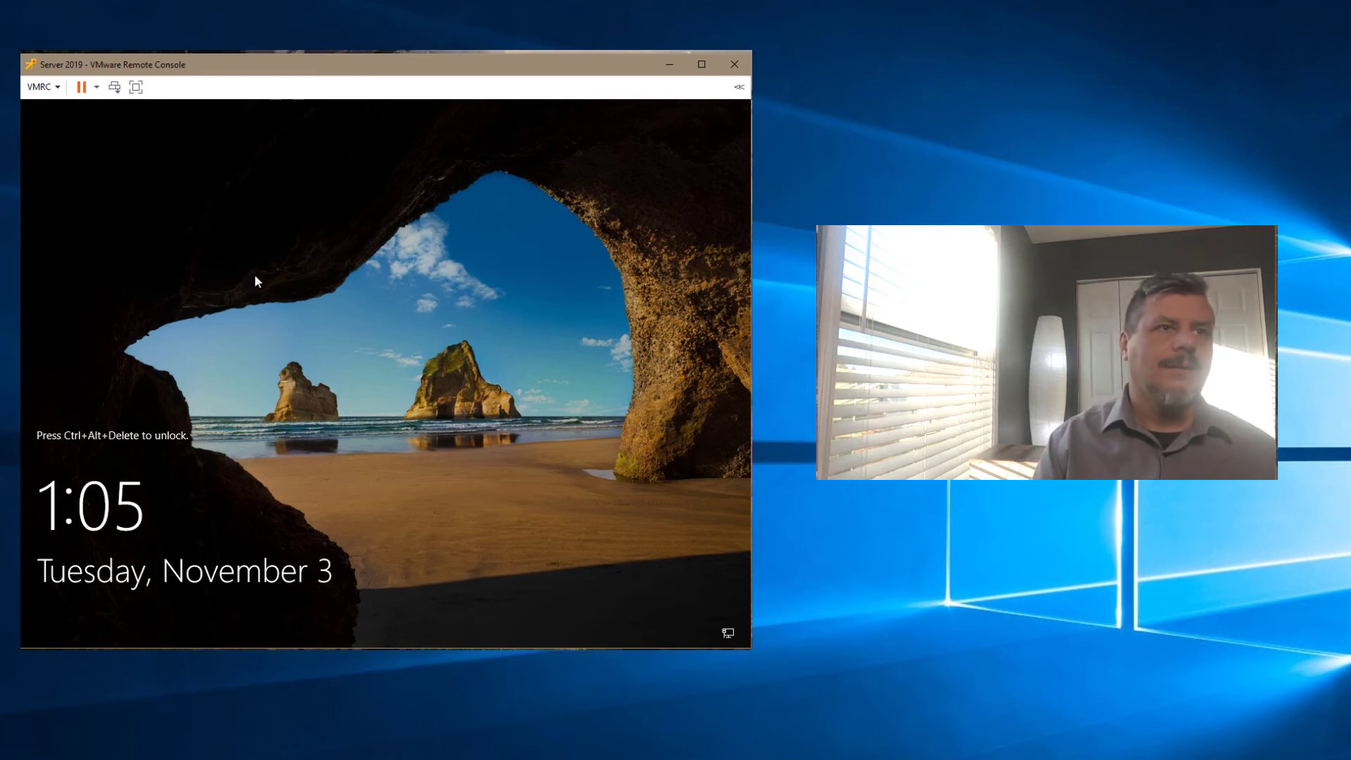
Step: Send Ctrl+Alt+Del from the VMRC menu and sign in with the Administrator password
click(60, 95)
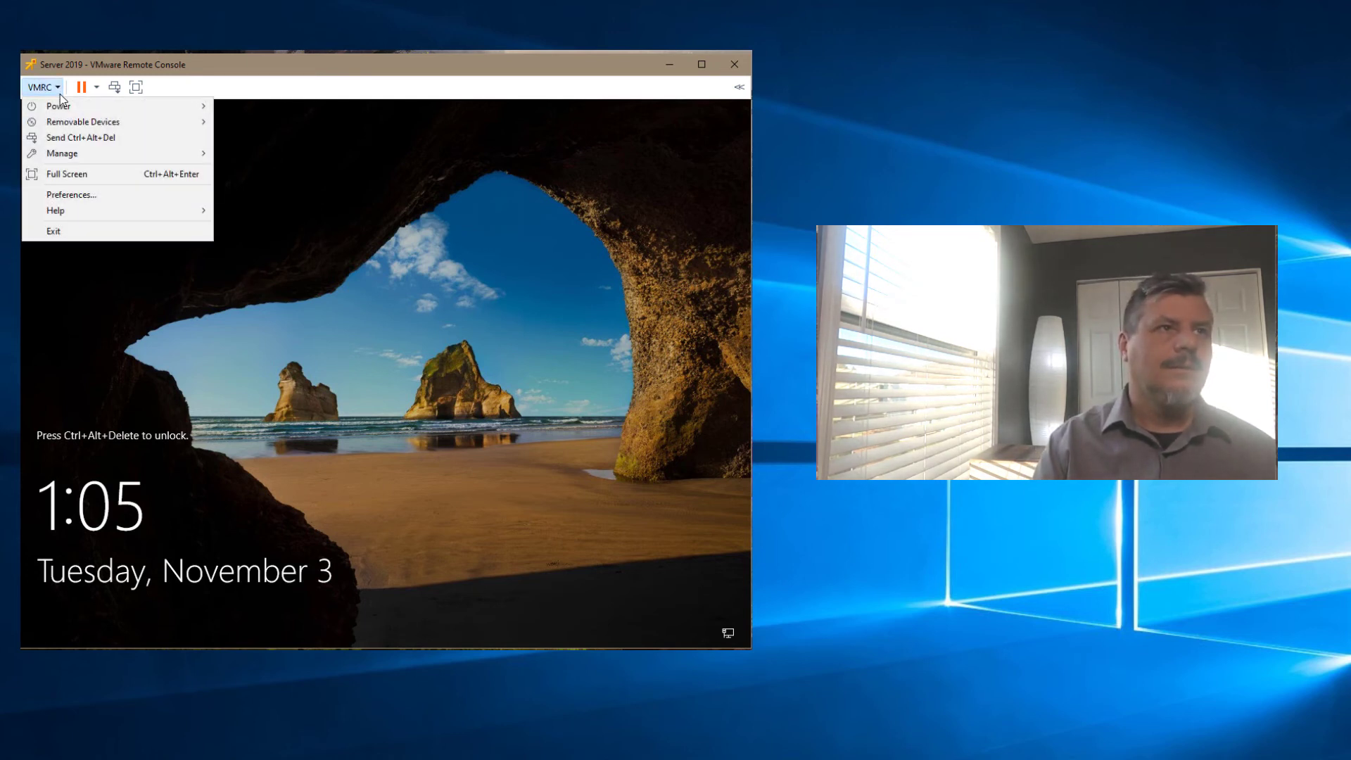
click(83, 138)
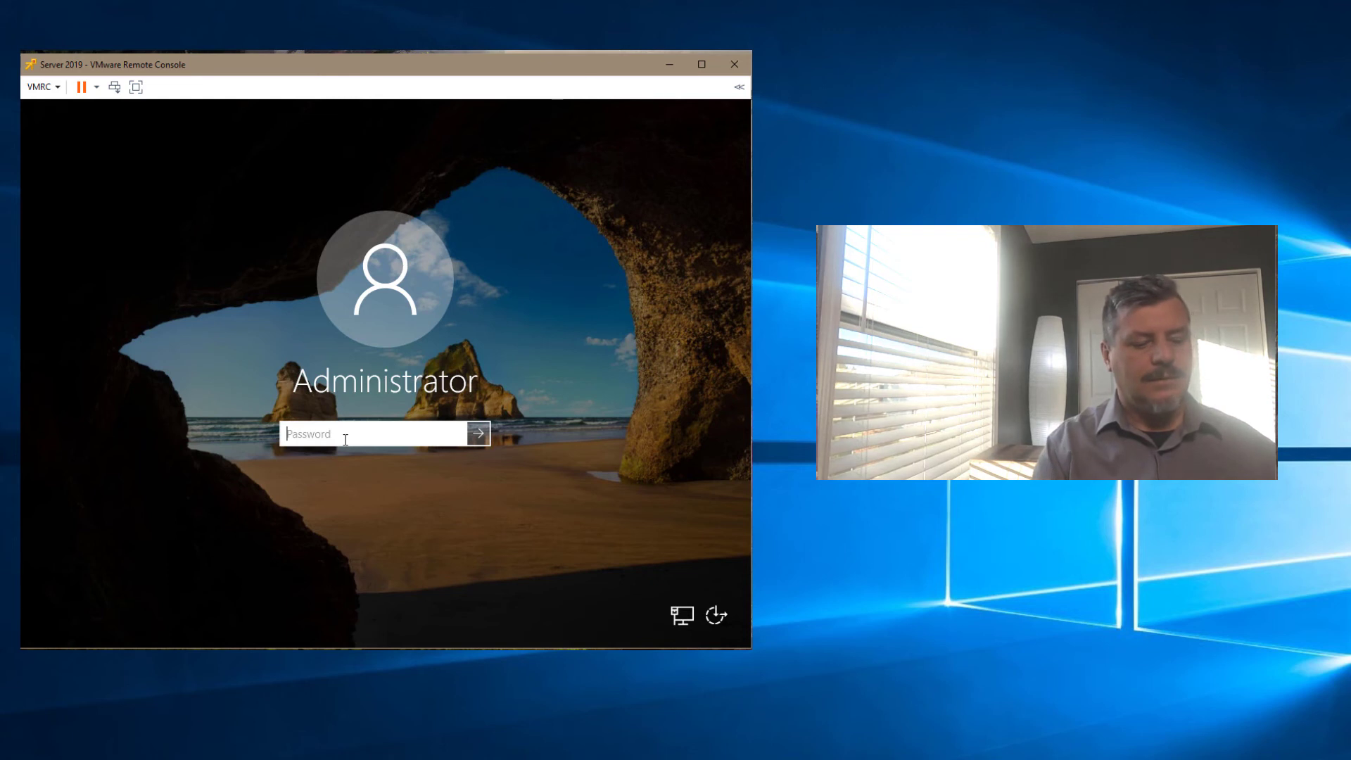
text(•••••••••)
key(Return)
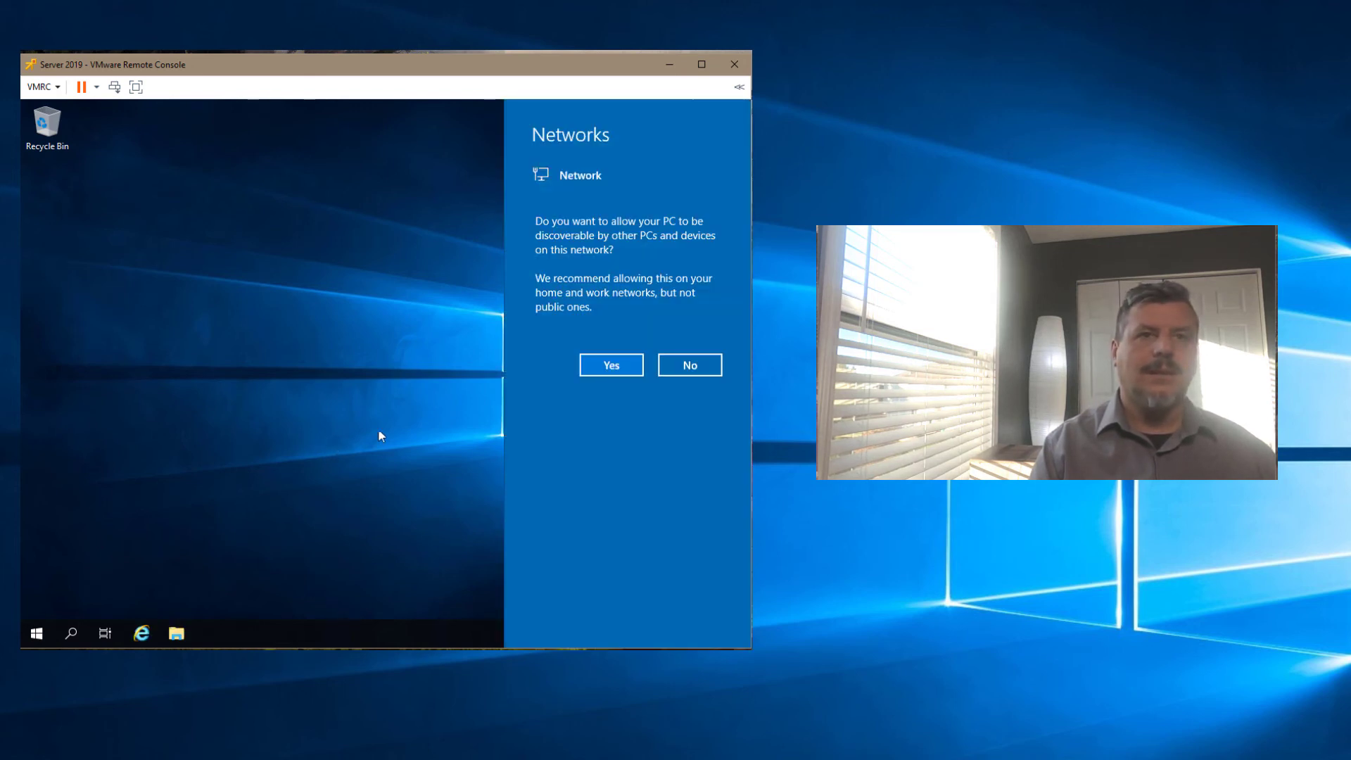
Step: Answer Yes to the Networks prompt to make the server discoverable
click(601, 366)
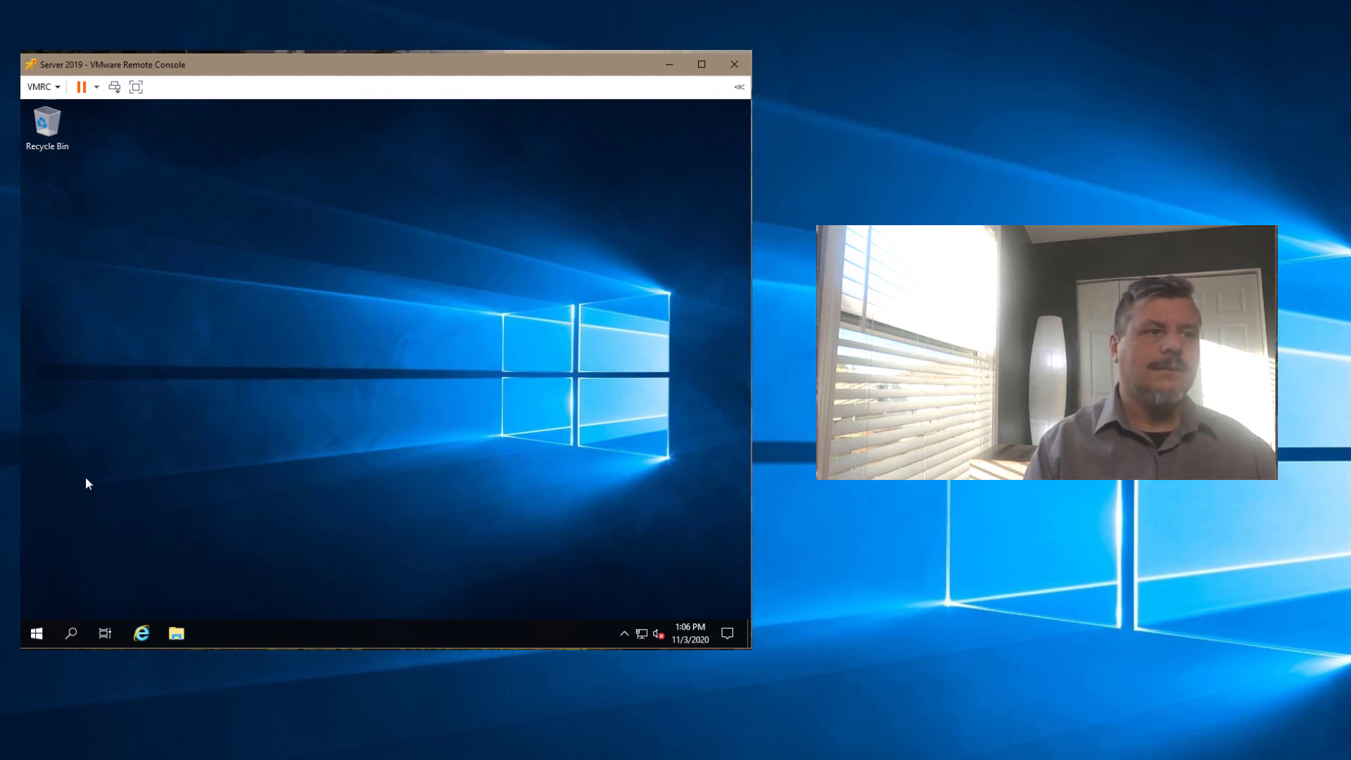
Step: Run Check for updates in Settings > Update & Security > Windows Update
click(36, 634)
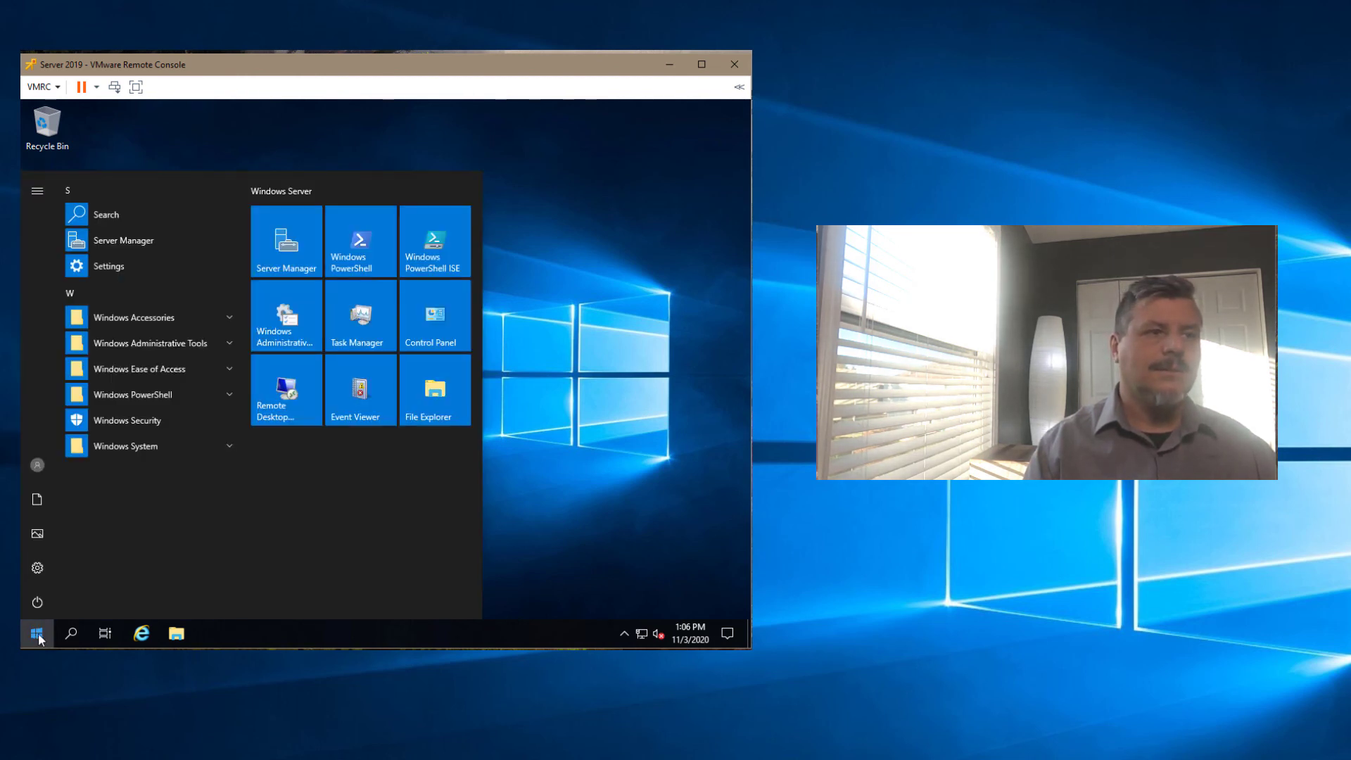
click(38, 566)
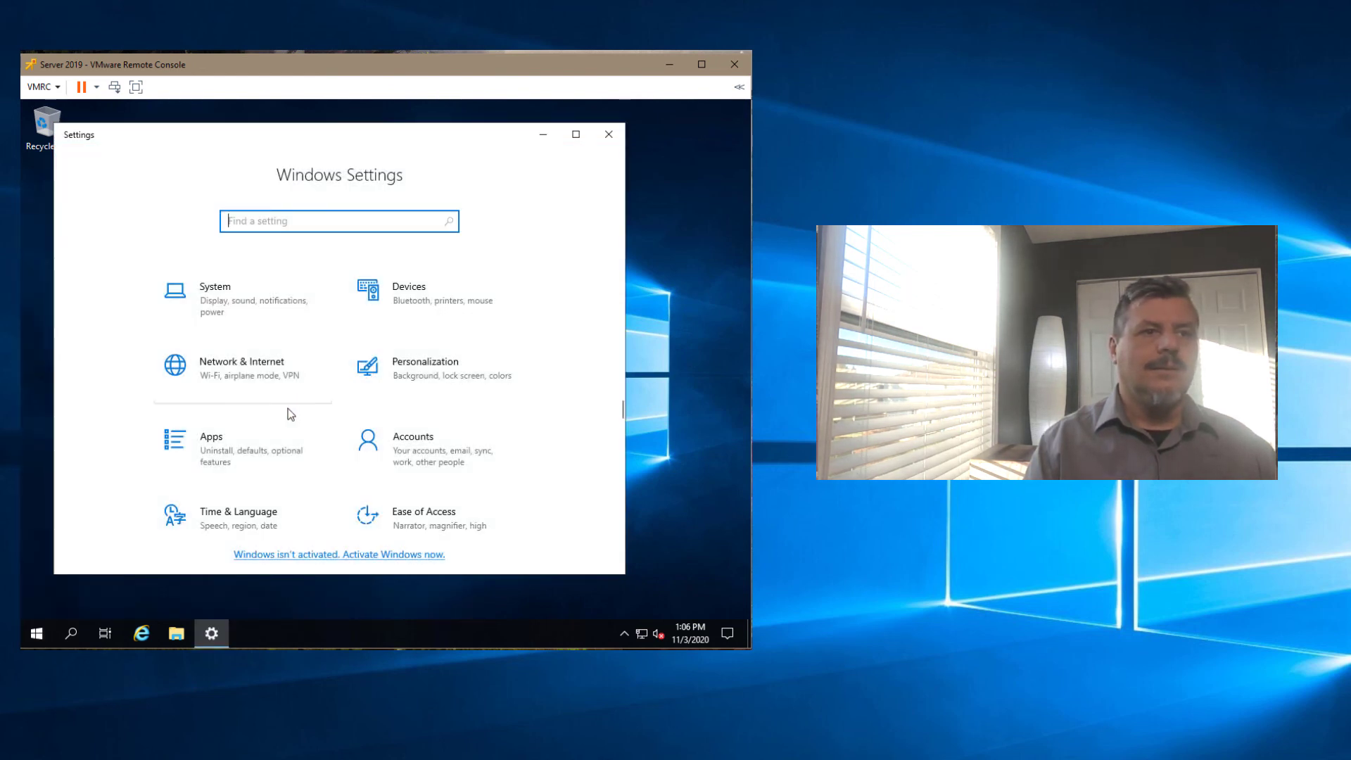
scroll(306, 457, down, 3)
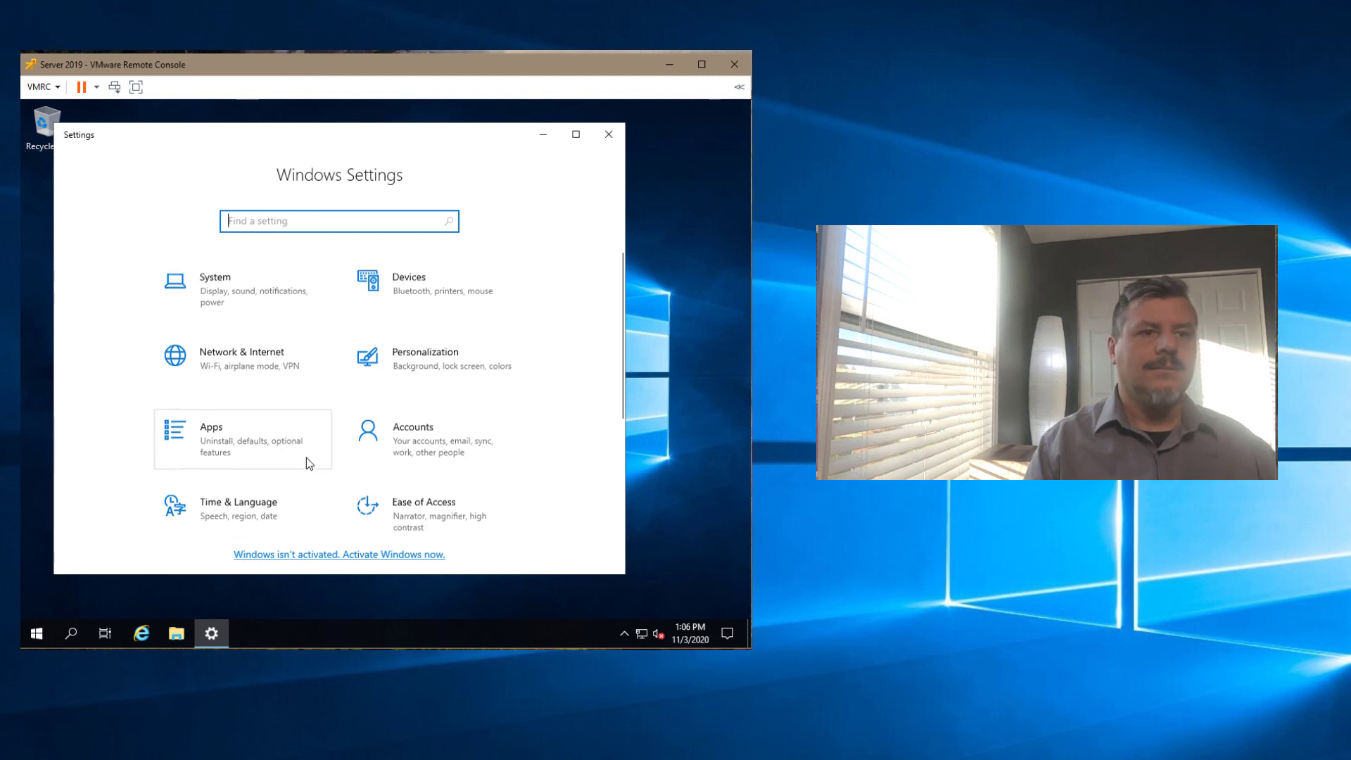
scroll(308, 463, down, 1)
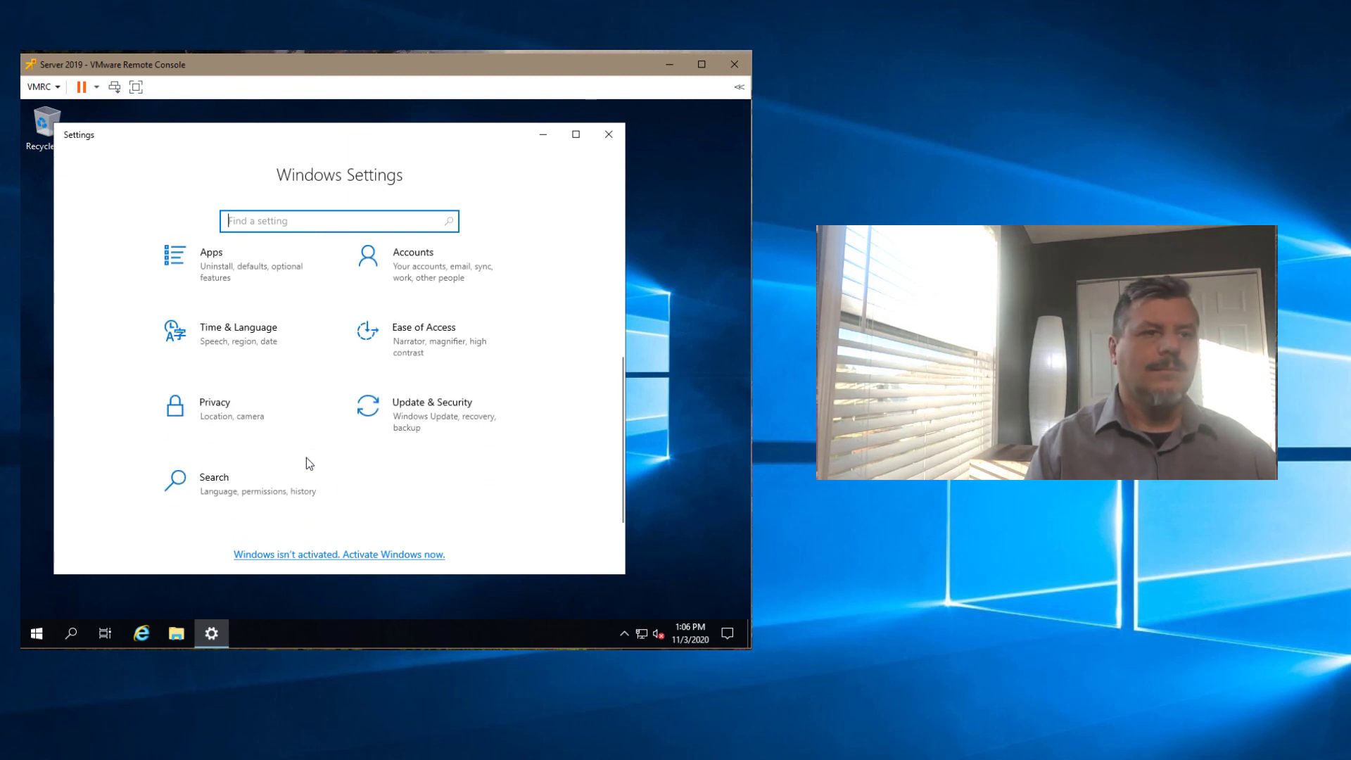
click(400, 422)
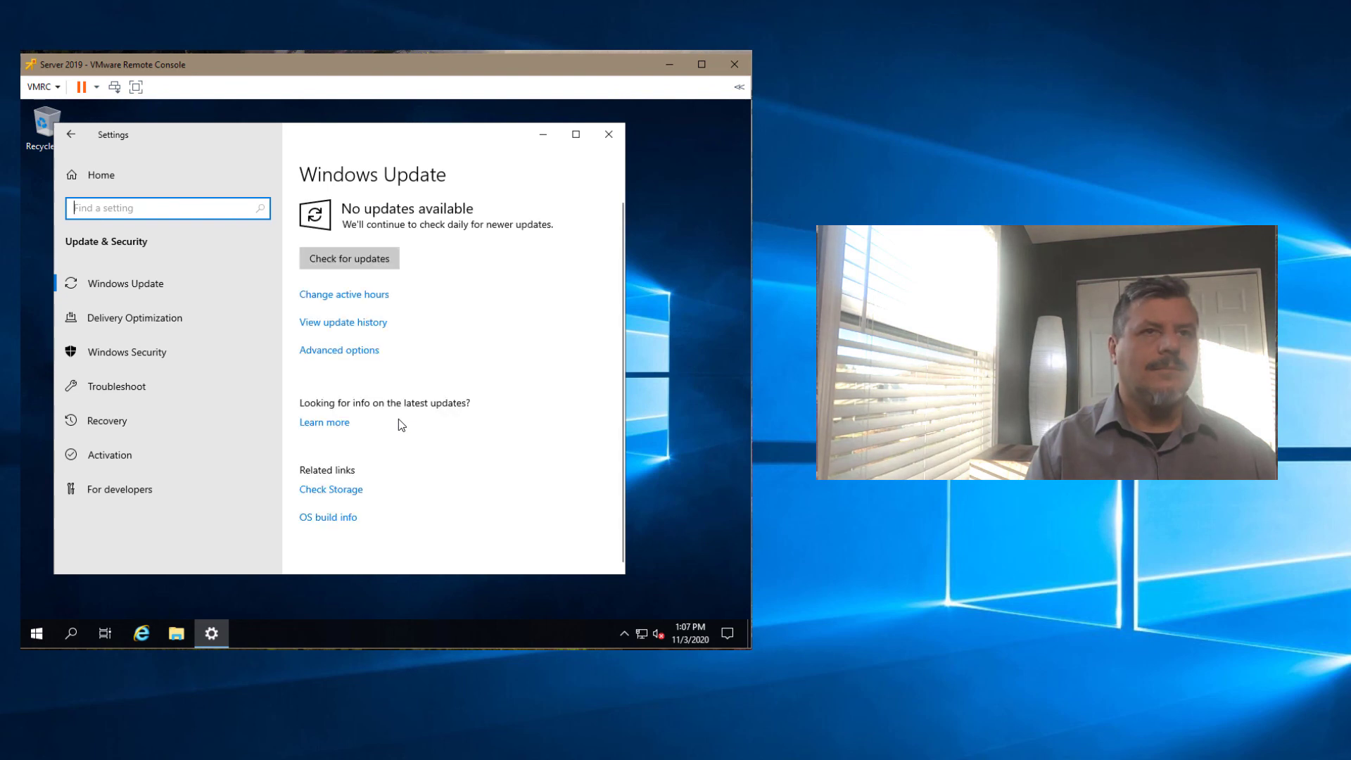
click(339, 264)
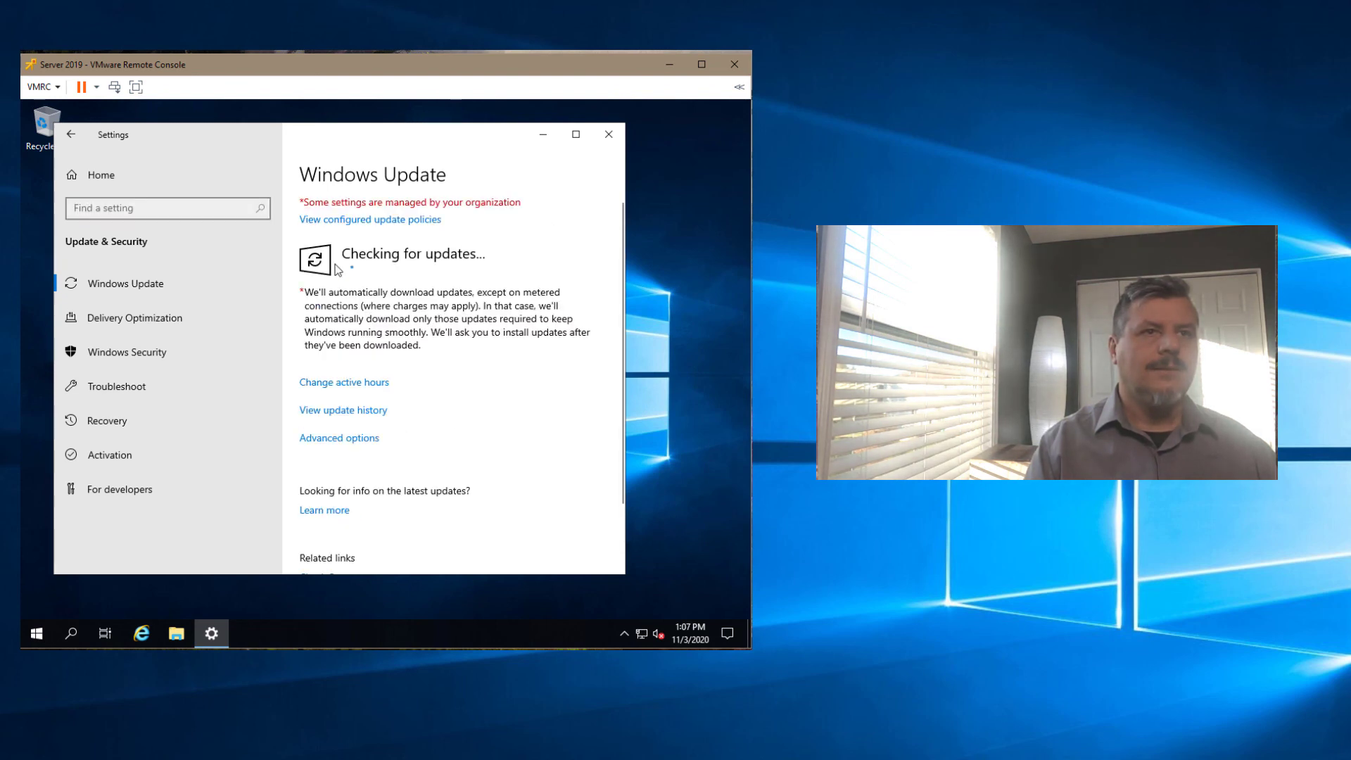